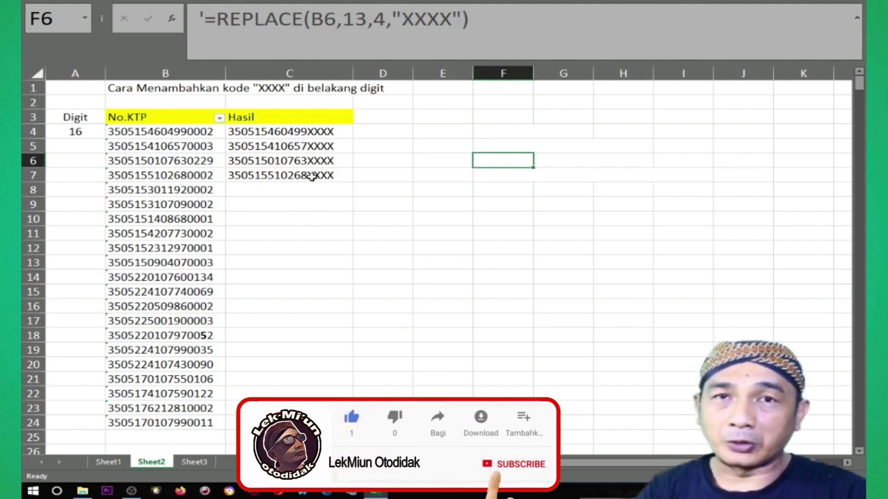
Step: Turn the hidden Cara 1–4 labels and formula texts in E4:F7 black
drag(430, 133, 500, 182)
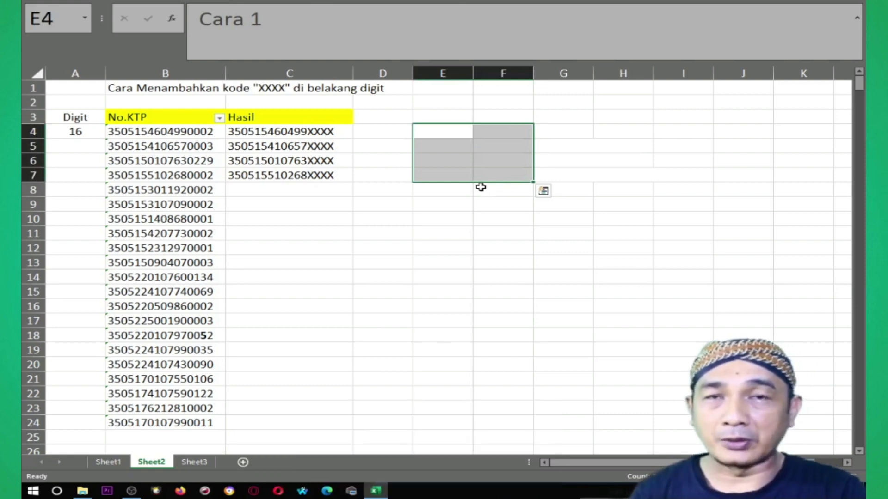
right_click(433, 131)
click(519, 114)
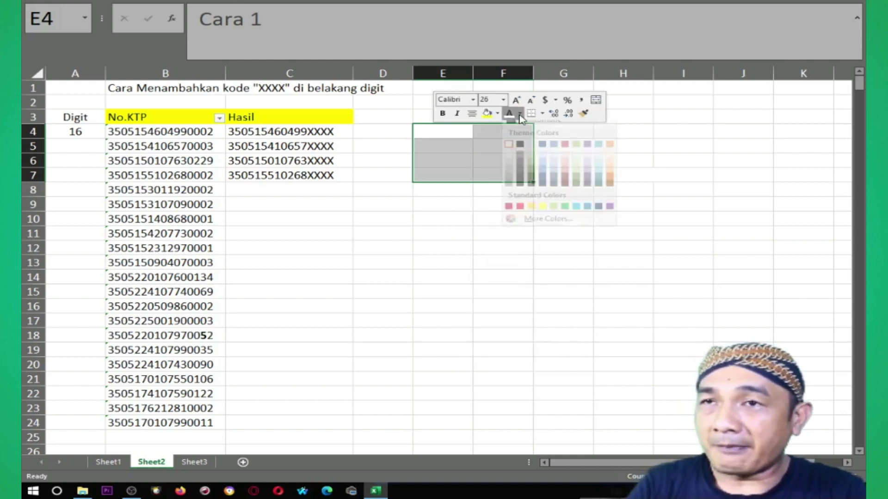
click(527, 124)
click(461, 262)
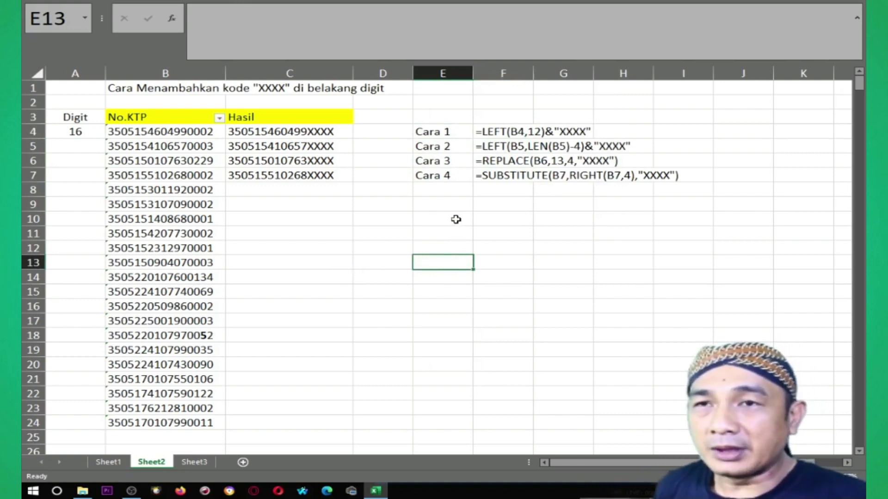
click(439, 134)
click(445, 147)
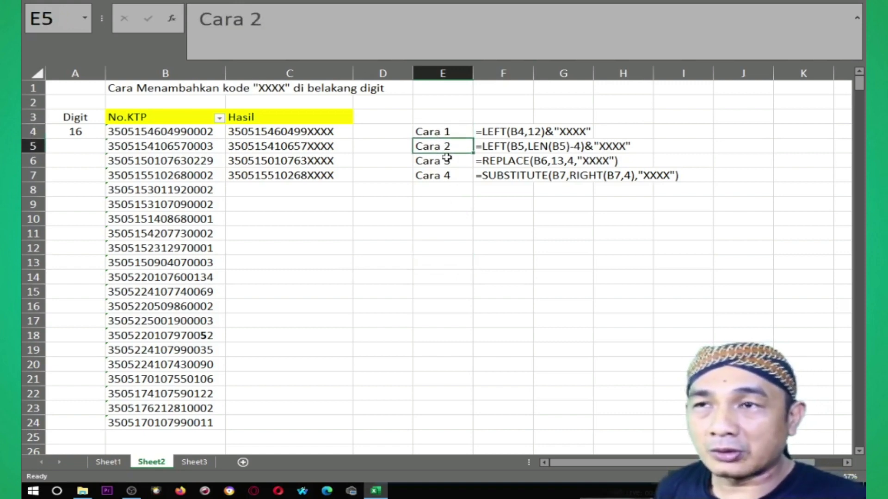
click(447, 159)
click(452, 174)
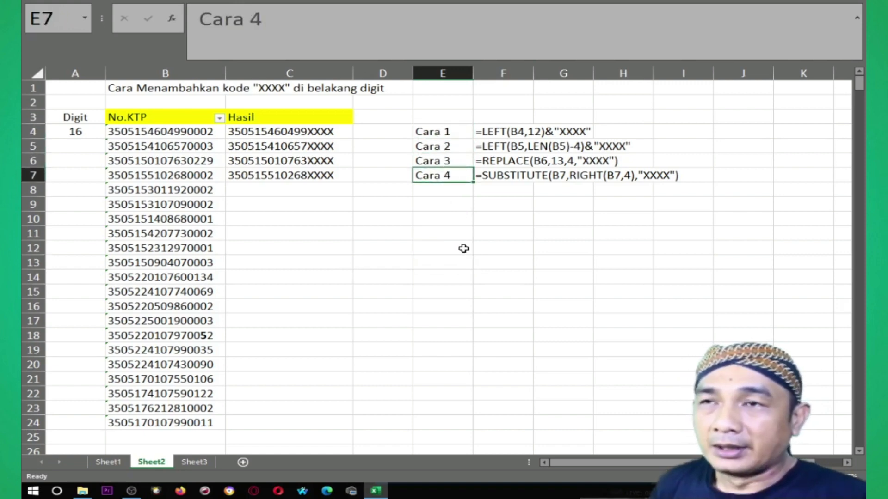
click(488, 133)
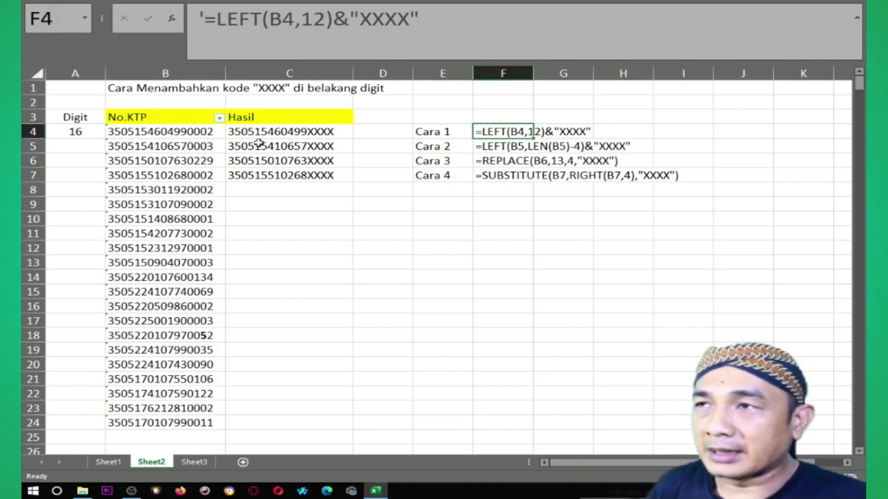
drag(72, 116, 72, 126)
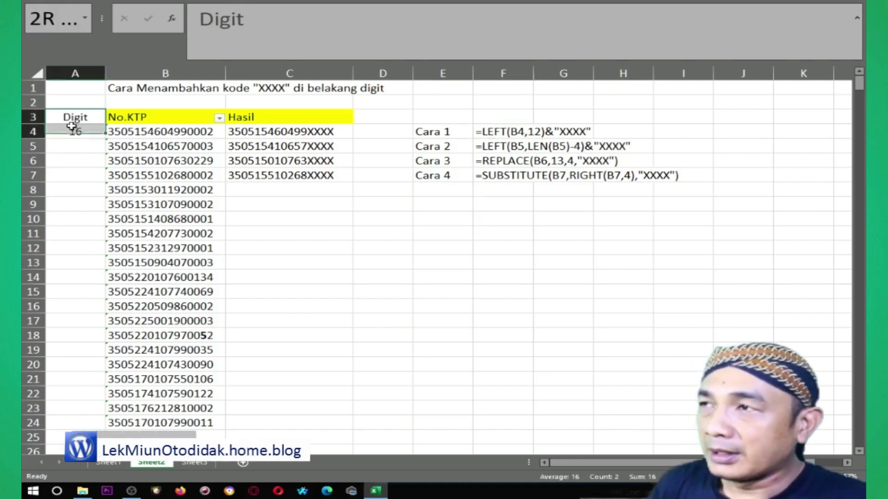
click(143, 132)
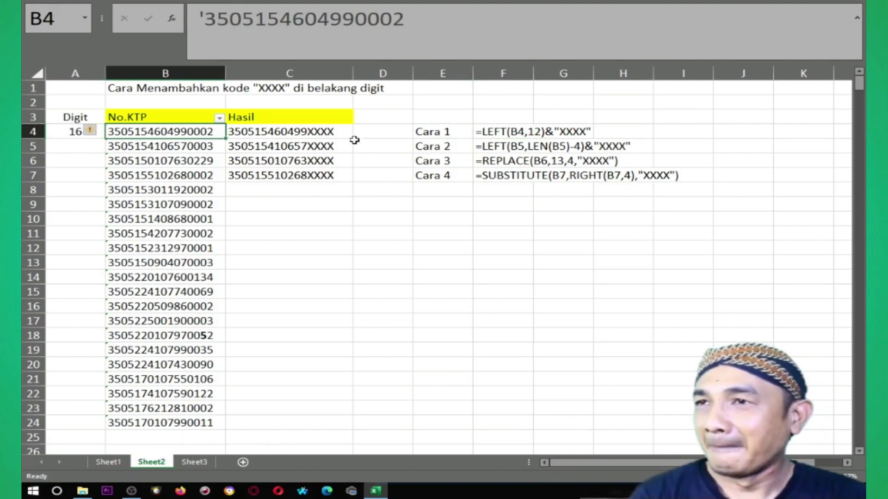
click(433, 132)
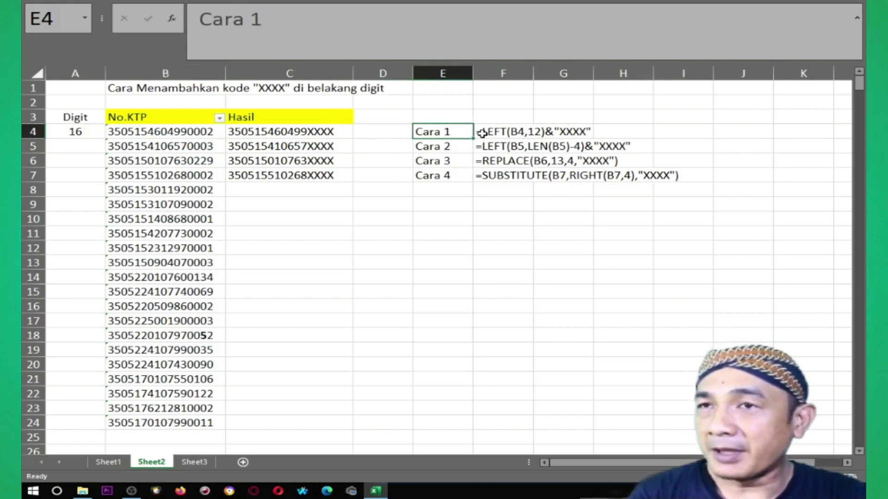
click(497, 133)
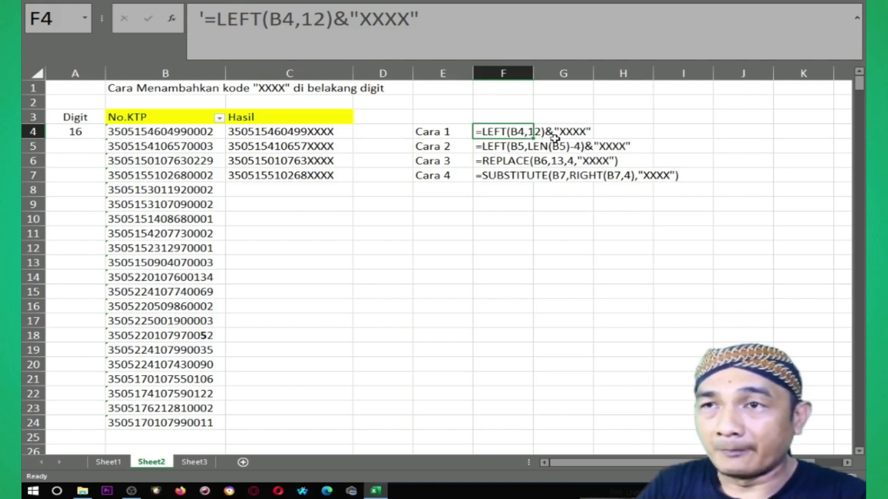
click(483, 147)
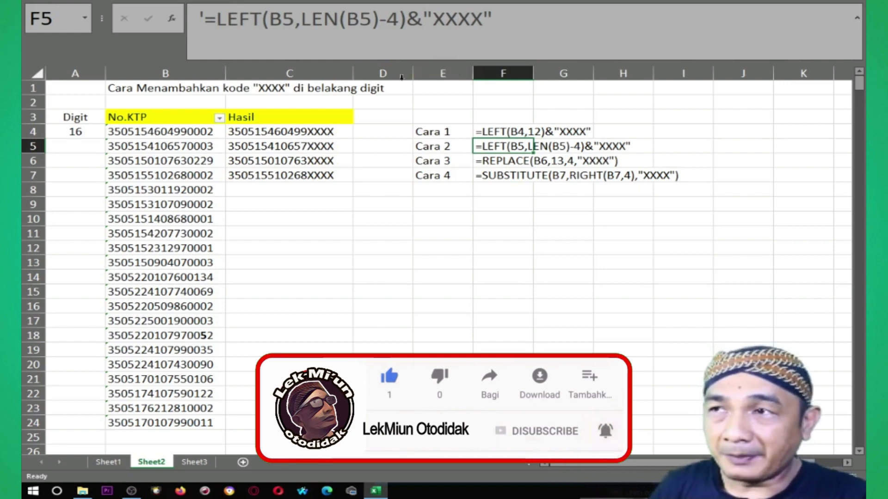
click(508, 133)
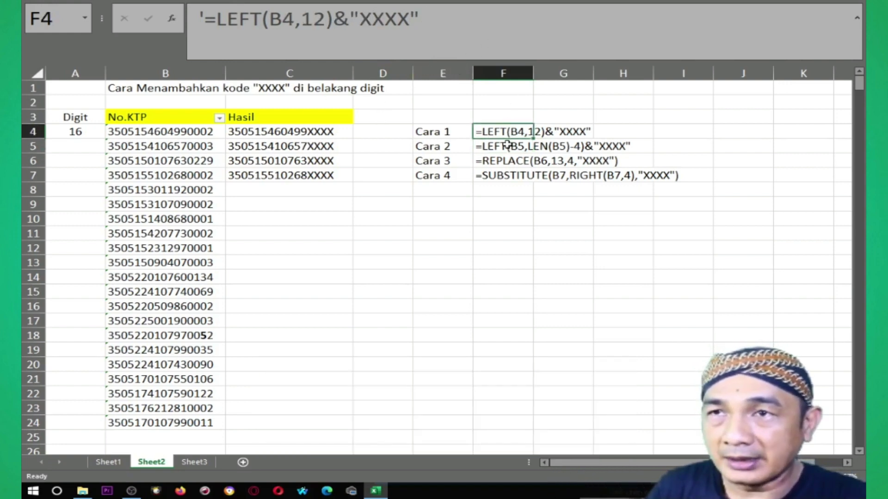
click(507, 147)
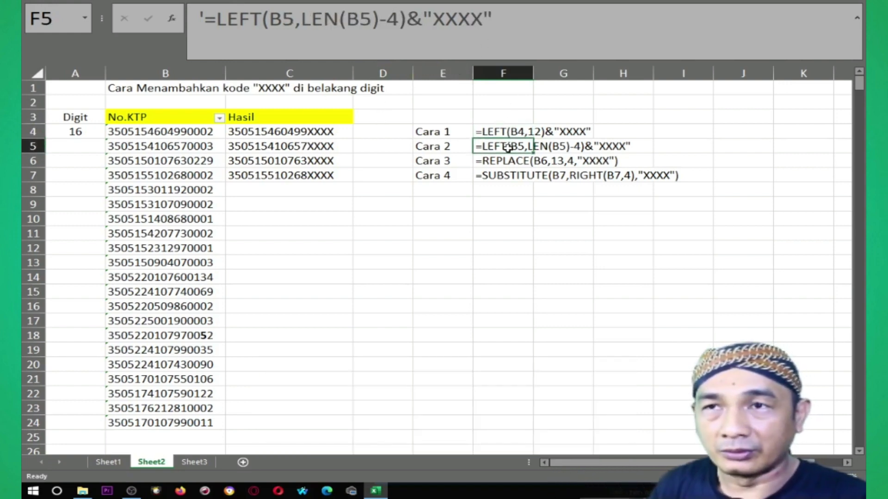
click(496, 158)
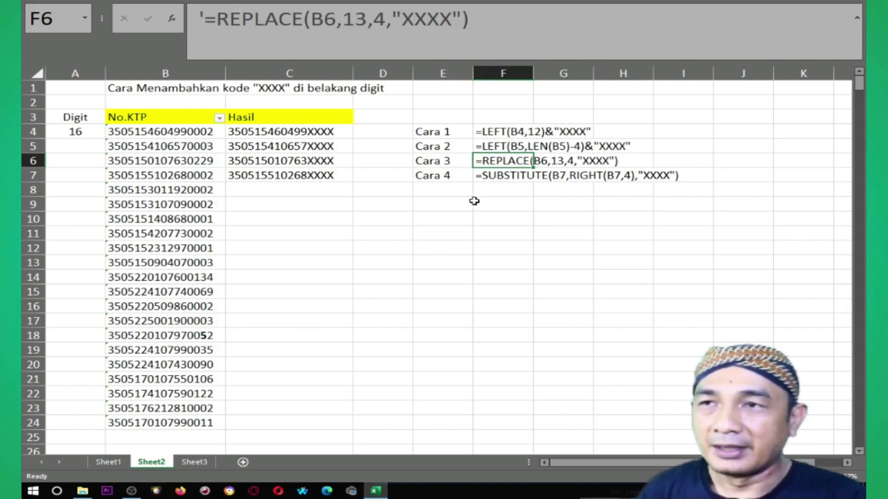
click(493, 178)
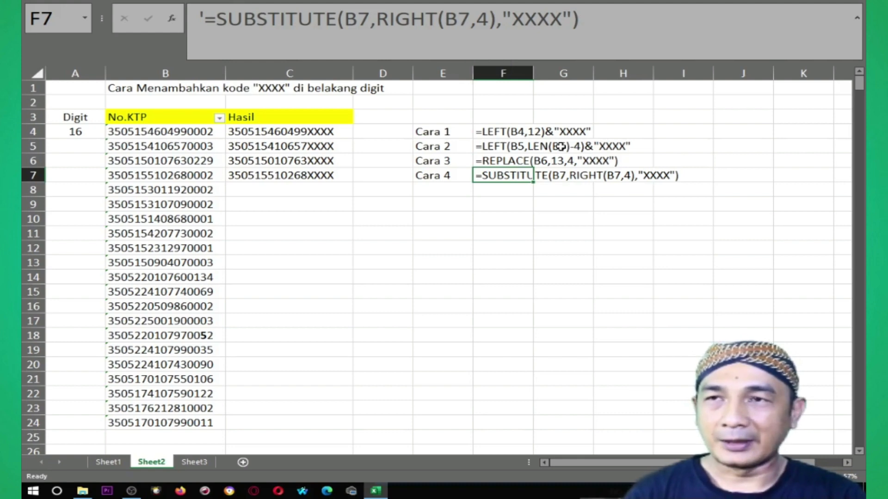
click(502, 126)
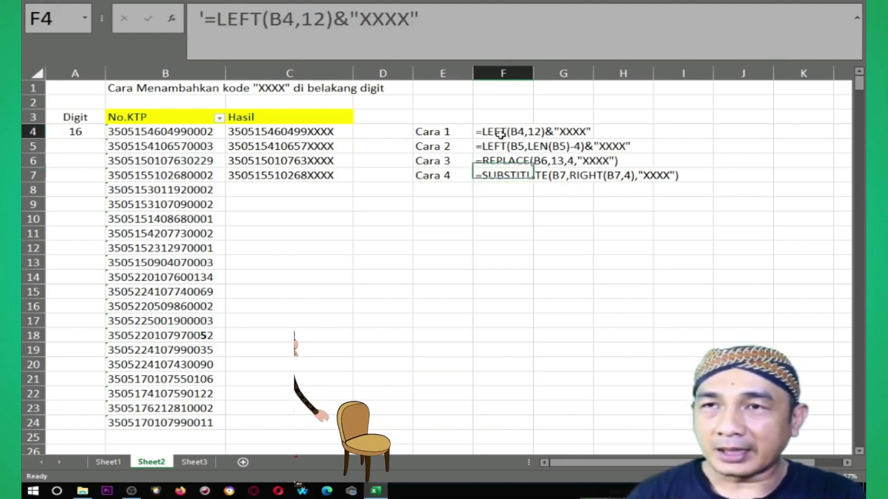
click(508, 147)
click(504, 161)
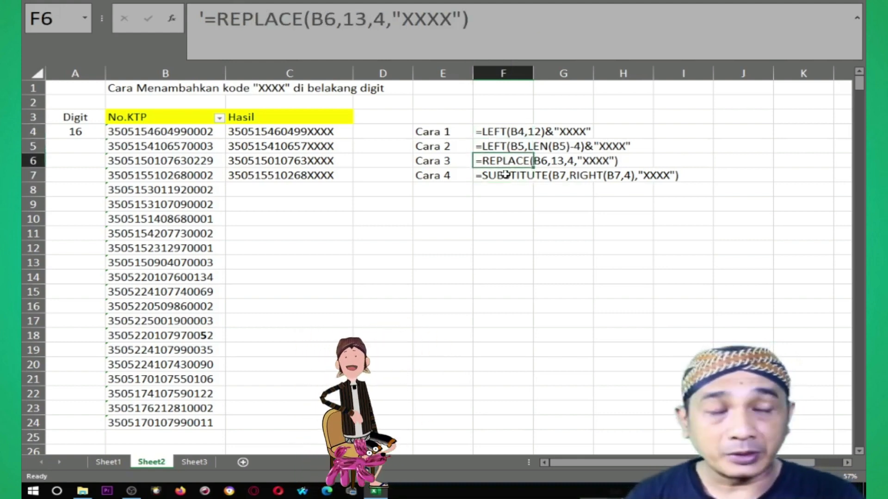
click(503, 177)
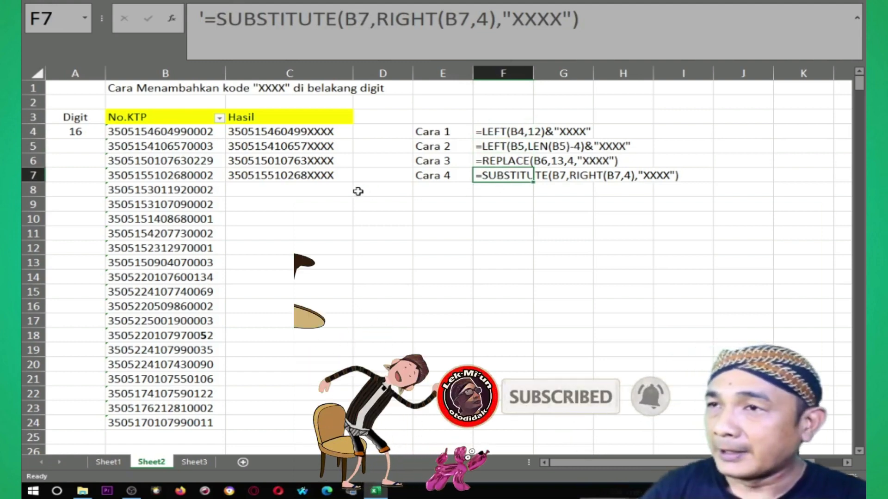
click(298, 132)
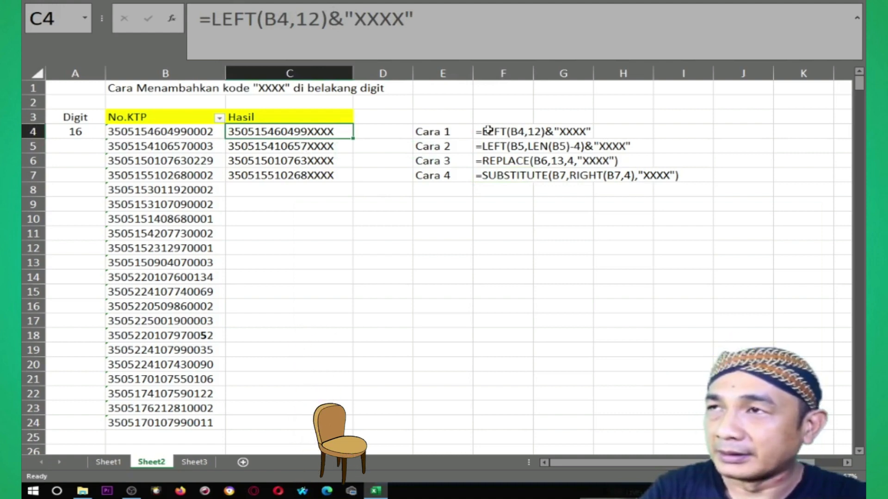
click(296, 146)
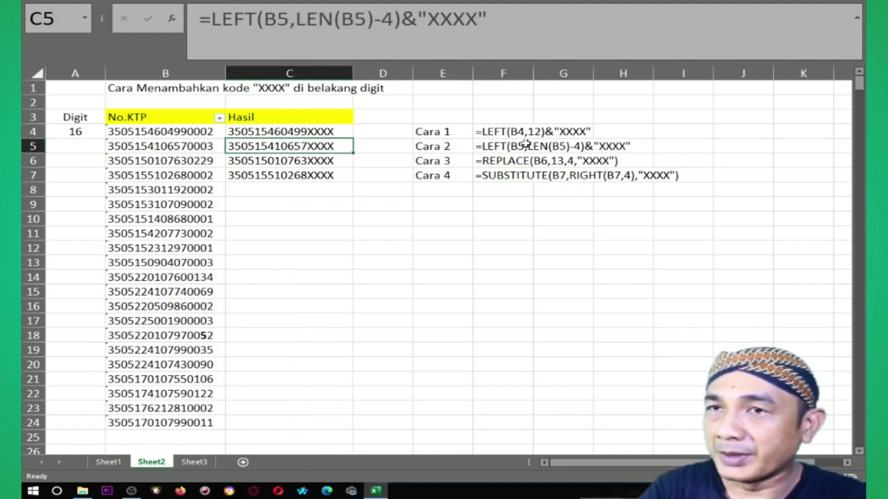
click(310, 159)
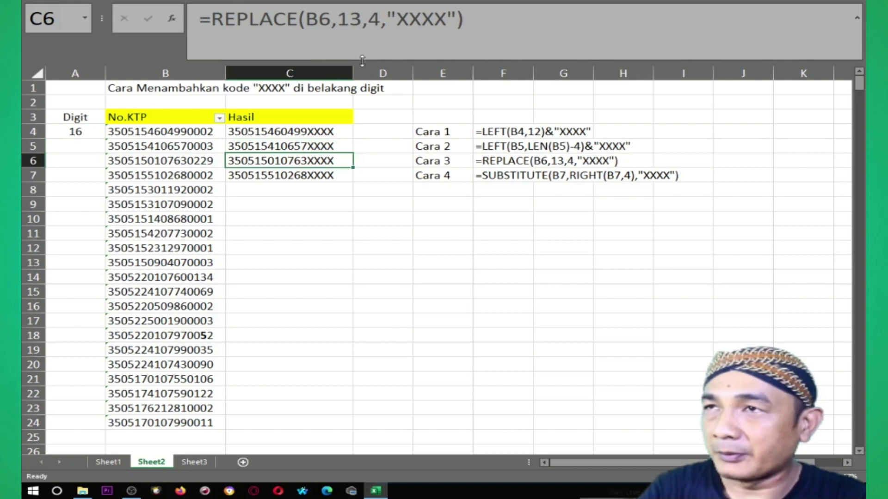
click(502, 162)
click(283, 176)
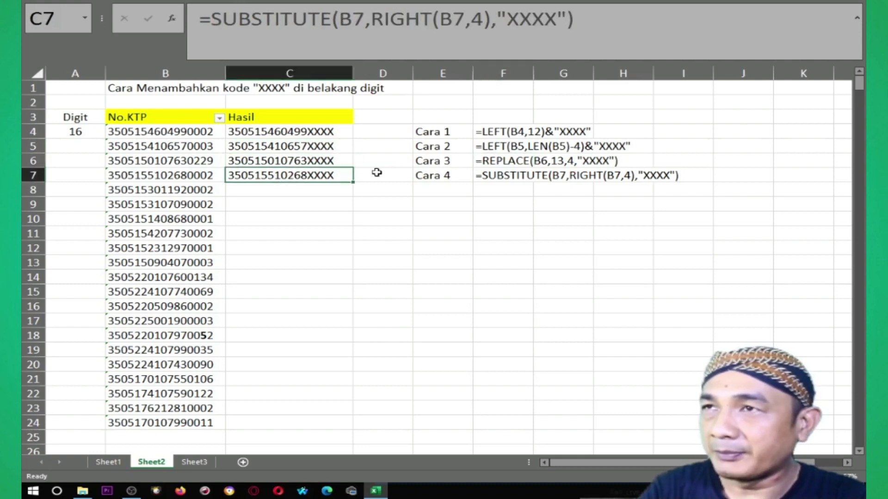
click(503, 177)
click(319, 187)
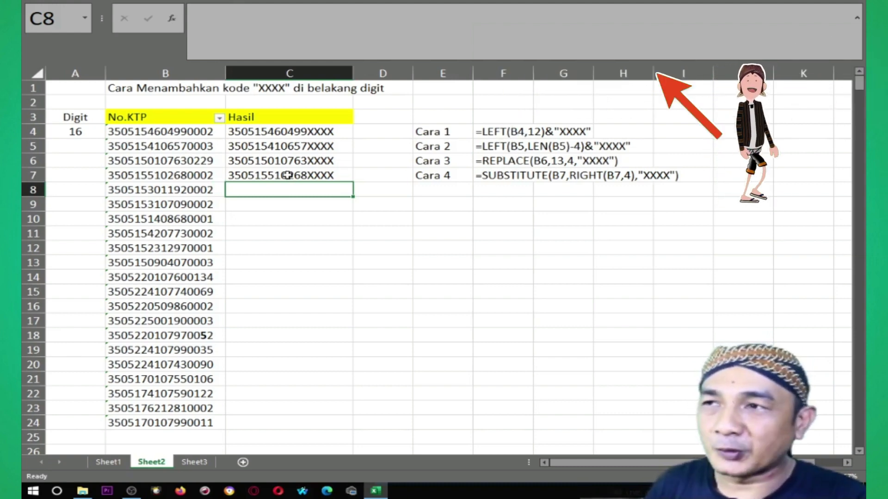
Step: Fill the SUBSTITUTE formula in C7 down to C24 to mask every KTP number
drag(270, 134, 281, 176)
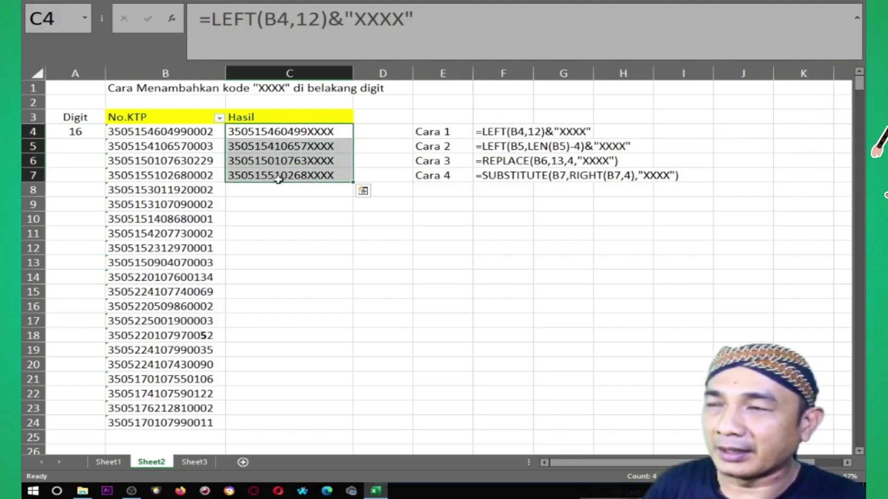
click(281, 176)
drag(354, 185, 353, 430)
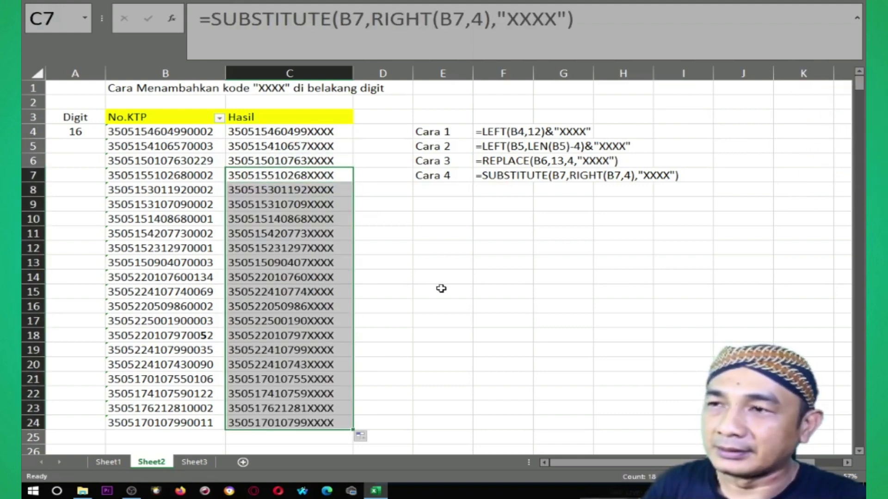
click(434, 249)
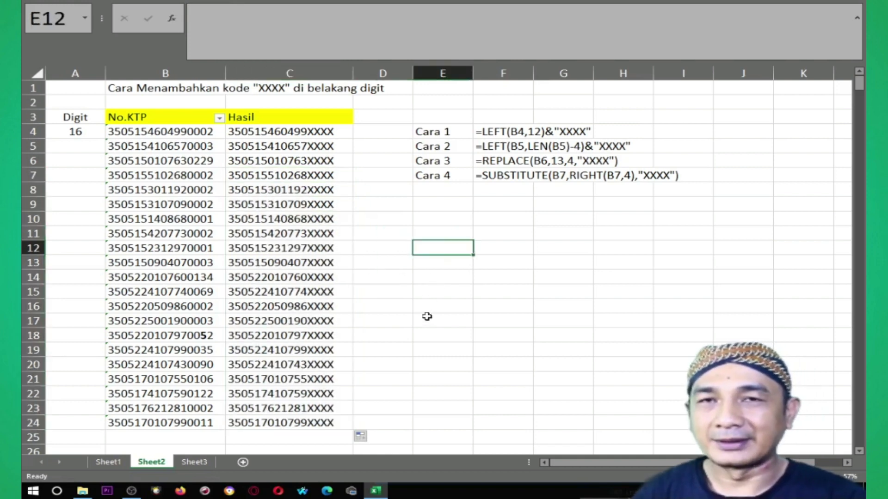